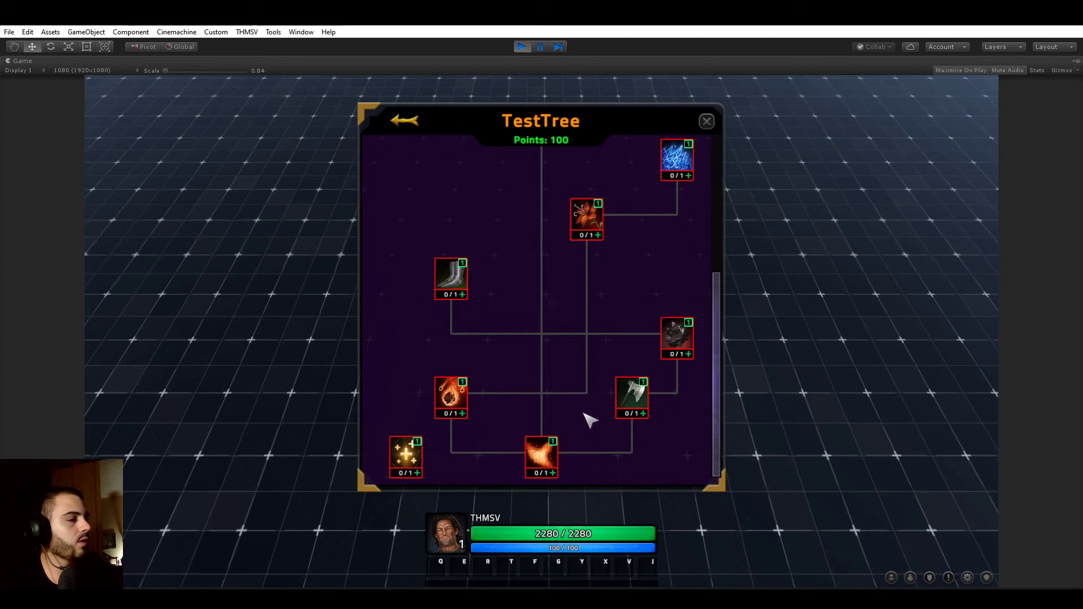
Open the RPG Builder editor from the THMSV menu and browse to its General category
{"action": "mouse_move", "coordinate": [629, 395]}
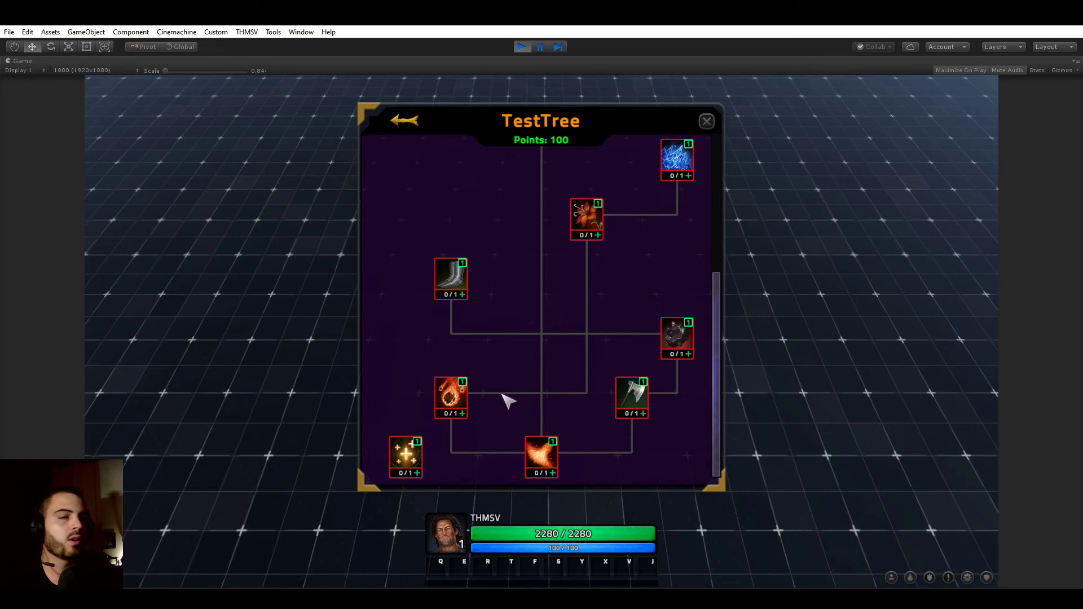
{"action": "left_click", "coordinate": [248, 33]}
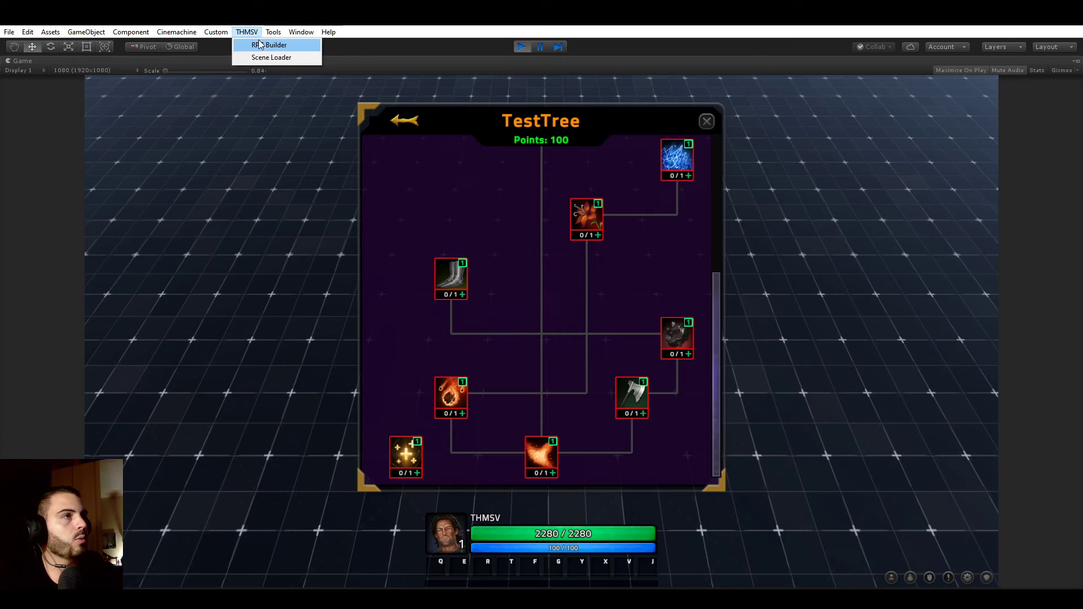
{"action": "left_click", "coordinate": [260, 41]}
{"action": "left_click_drag", "start_coordinate": [227, 148], "coordinate": [247, 124]}
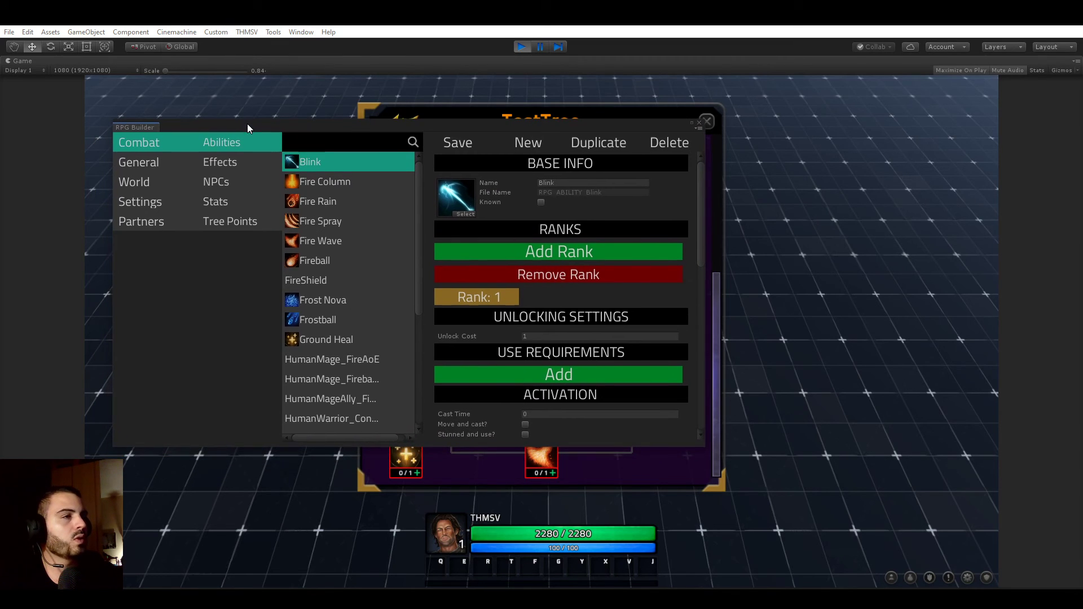
{"action": "left_click", "coordinate": [161, 166]}
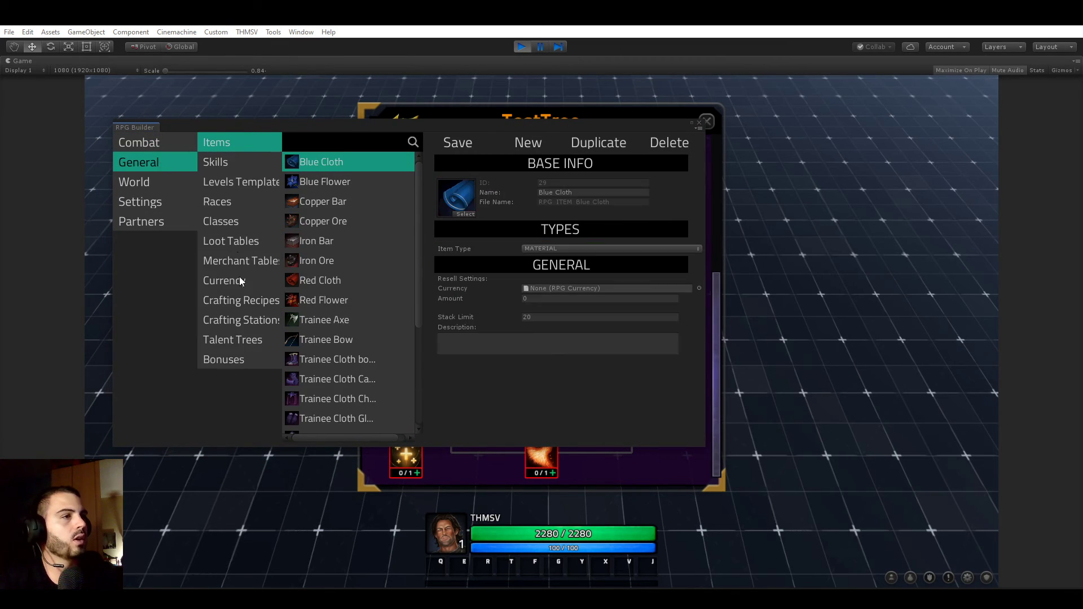
{"action": "left_click", "coordinate": [150, 187]}
{"action": "left_click", "coordinate": [150, 164]}
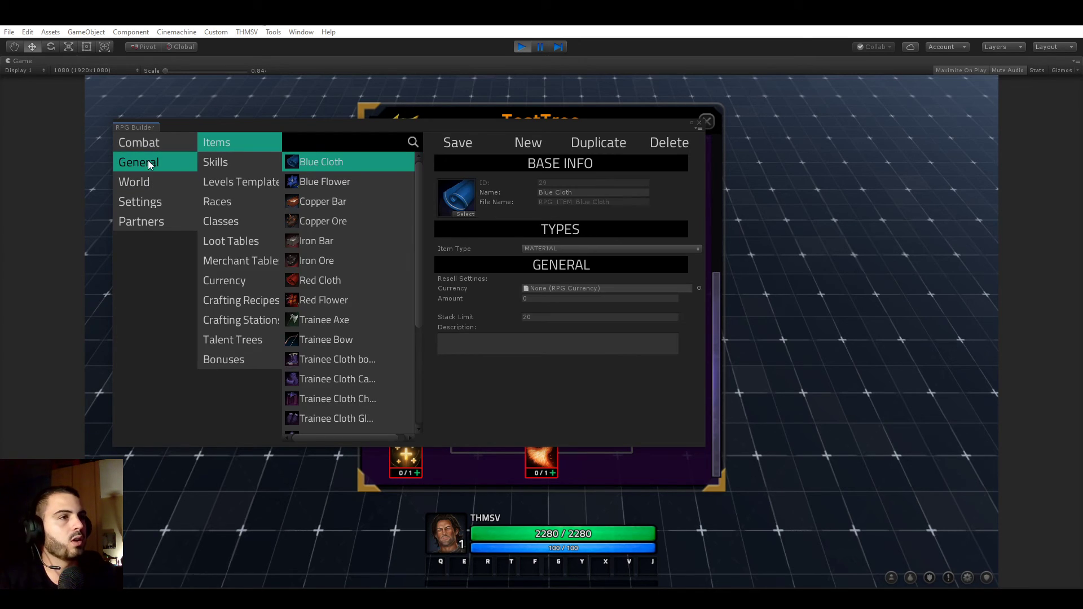
{"action": "left_click", "coordinate": [232, 338]}
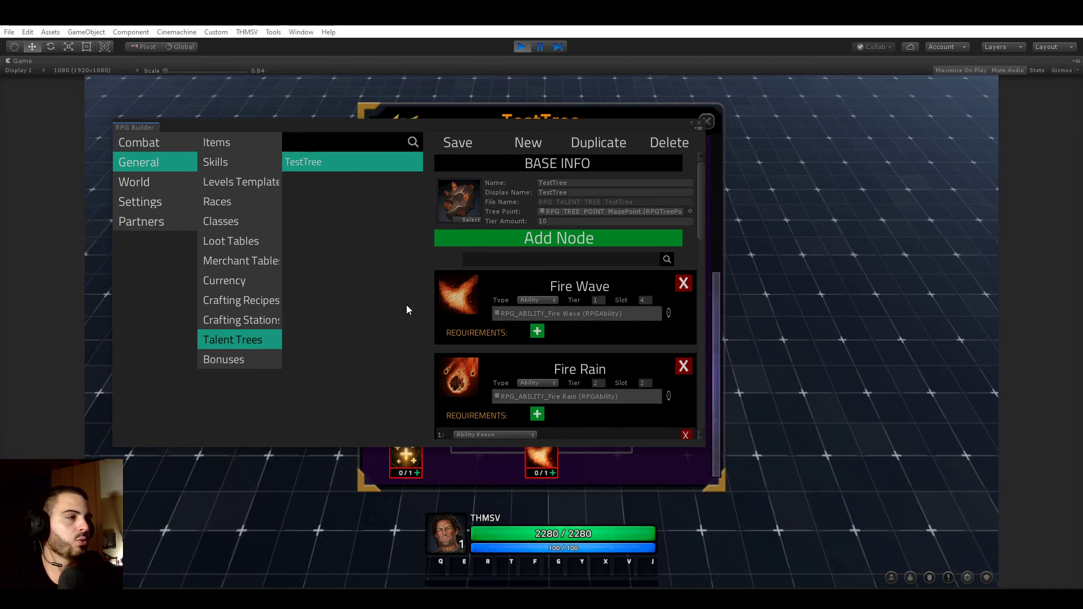
{"action": "scroll", "coordinate": [677, 185], "scroll_direction": "down", "scroll_amount": 3}
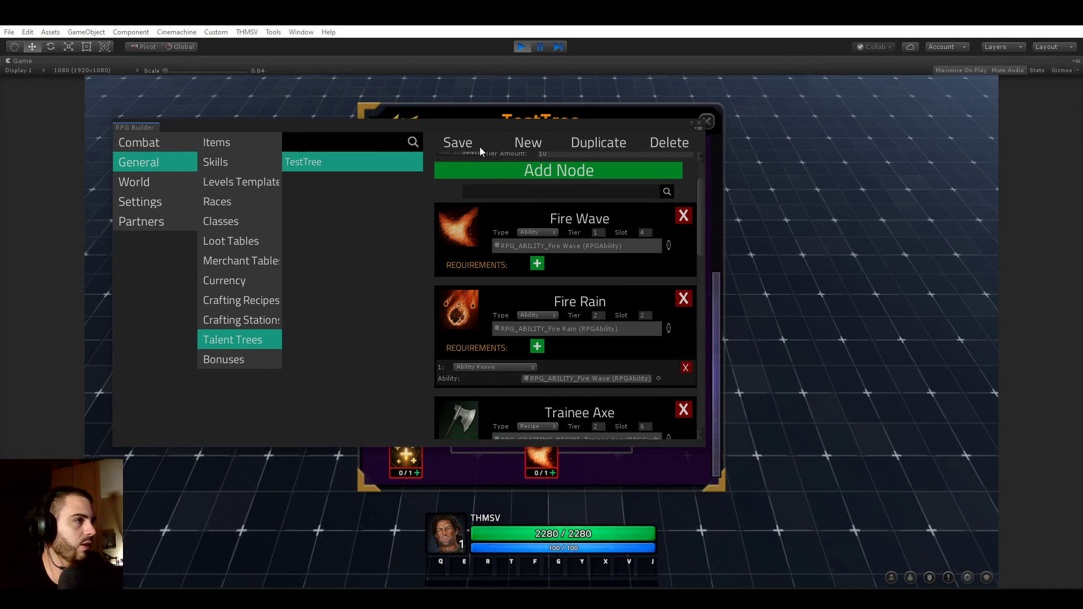
{"action": "left_click_drag", "start_coordinate": [480, 147], "coordinate": [573, 425]}
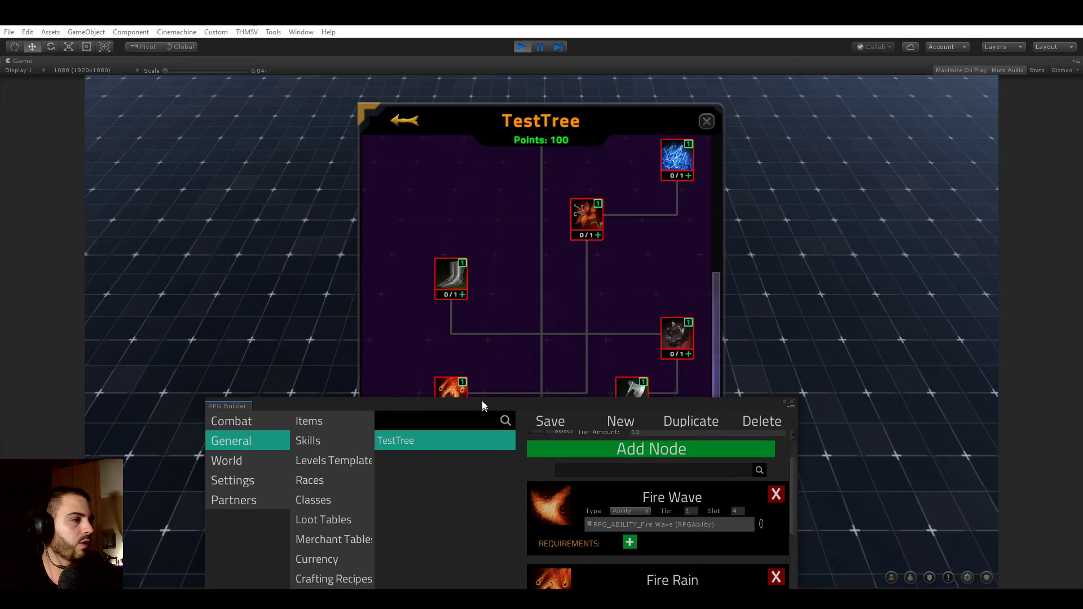
{"action": "left_click_drag", "start_coordinate": [482, 402], "coordinate": [450, 121]}
{"action": "mouse_move", "coordinate": [760, 192]}
{"action": "left_mouse_down"}
{"action": "mouse_move", "coordinate": [763, 224]}
{"action": "mouse_move", "coordinate": [759, 178]}
{"action": "mouse_move", "coordinate": [769, 255]}
{"action": "mouse_move", "coordinate": [760, 385]}
{"action": "mouse_move", "coordinate": [766, 171]}
{"action": "left_mouse_up"}
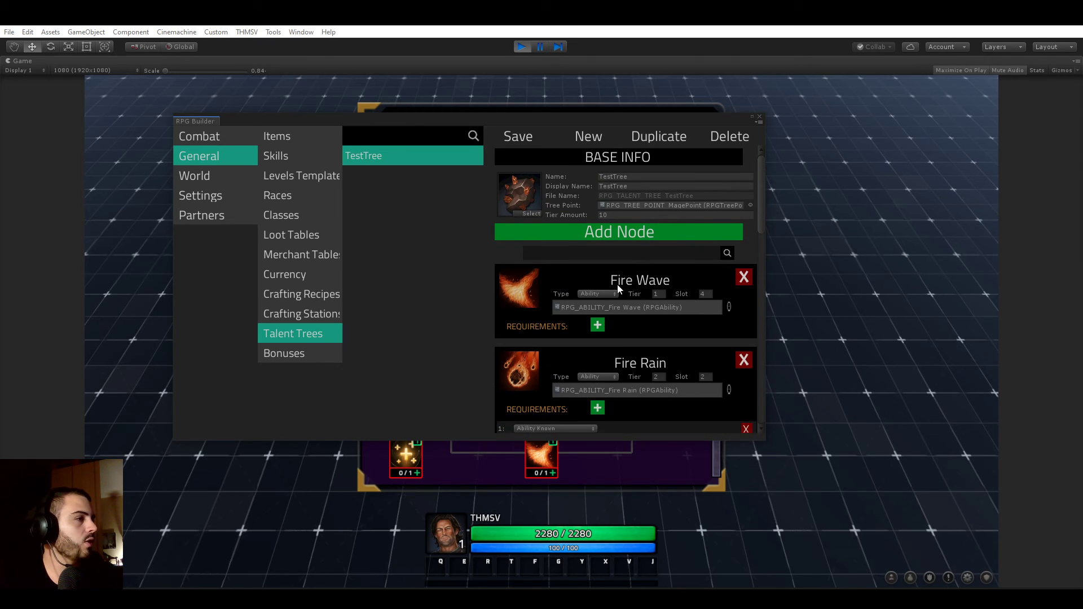
{"action": "scroll", "coordinate": [619, 289], "scroll_direction": "down", "scroll_amount": 5}
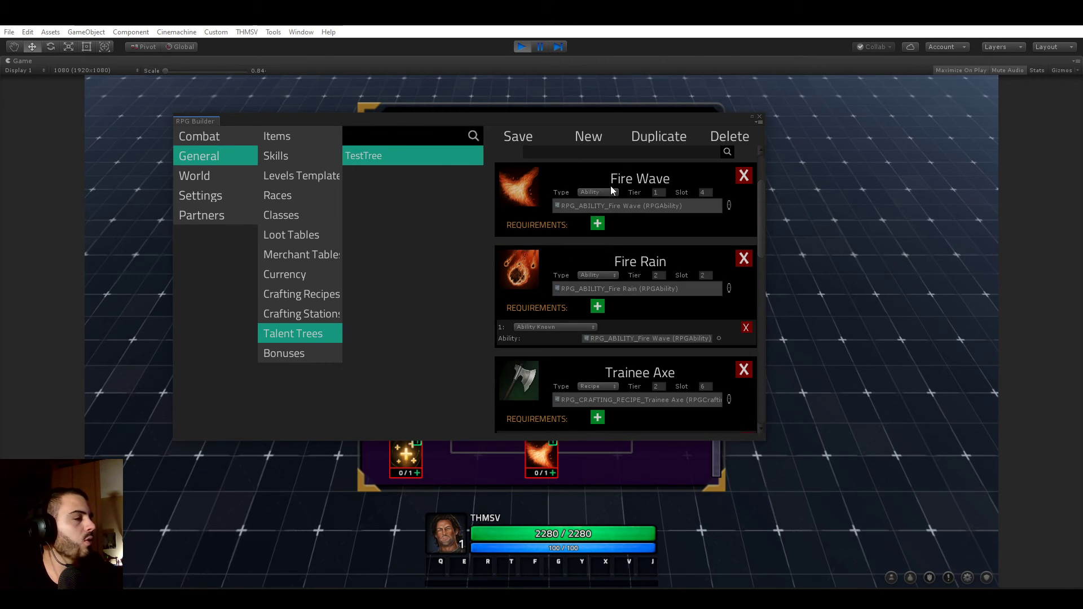
{"action": "left_click", "coordinate": [598, 192]}
{"action": "left_click", "coordinate": [512, 200]}
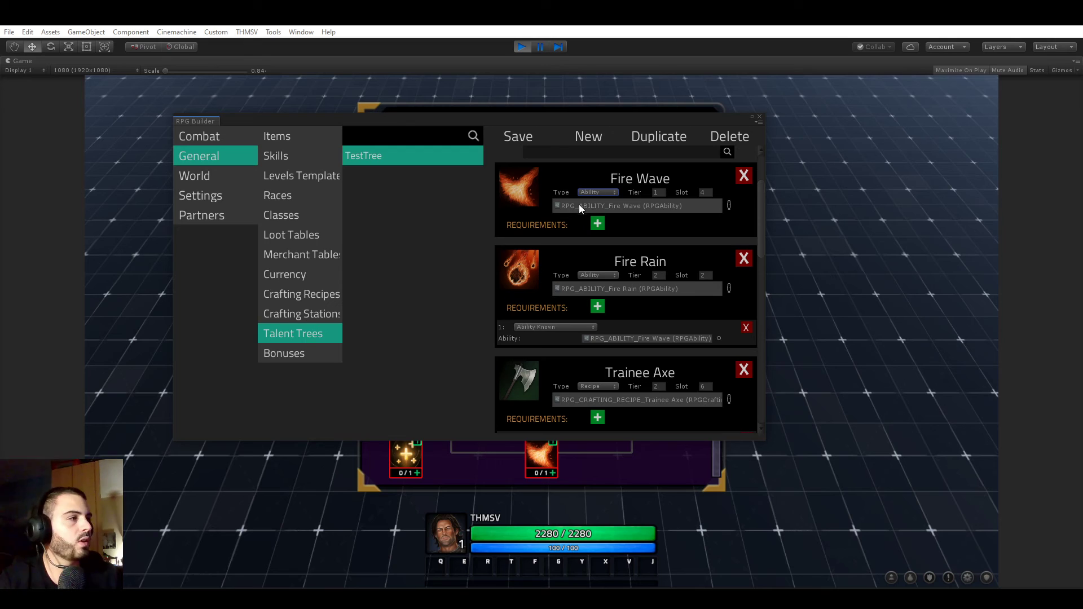
{"action": "left_click", "coordinate": [587, 192]}
{"action": "left_click", "coordinate": [516, 198]}
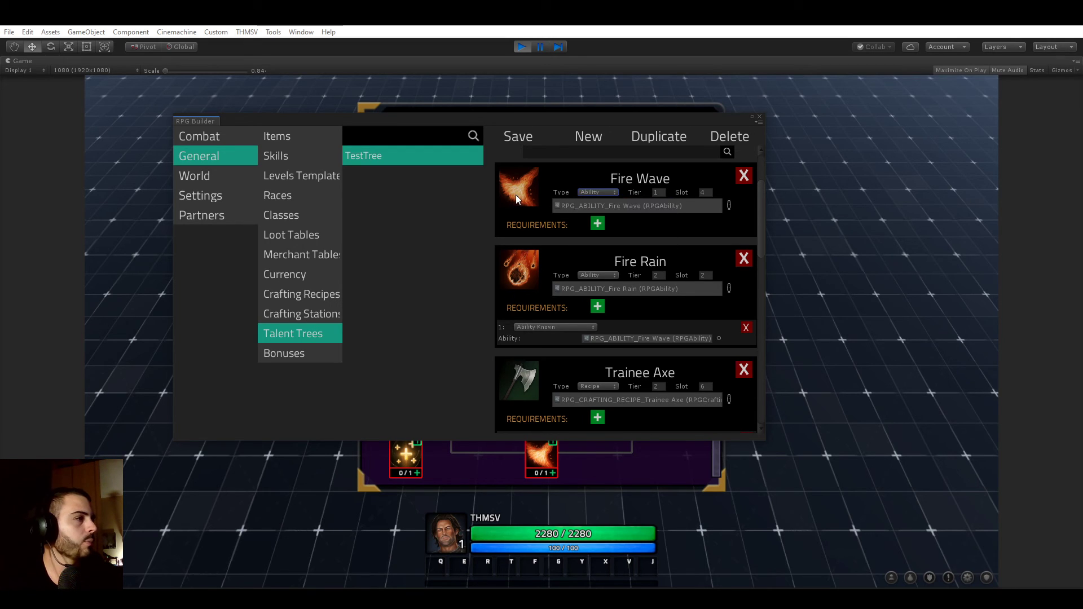
{"action": "scroll", "coordinate": [516, 194], "scroll_direction": "up", "scroll_amount": 2}
{"action": "left_click", "coordinate": [595, 225]}
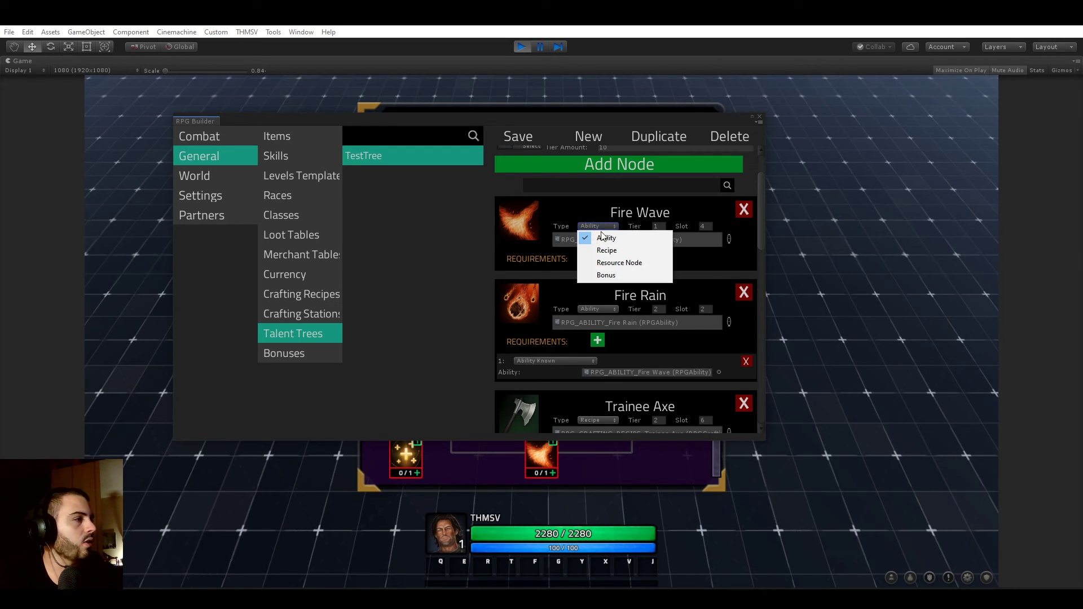
{"action": "left_click", "coordinate": [604, 236]}
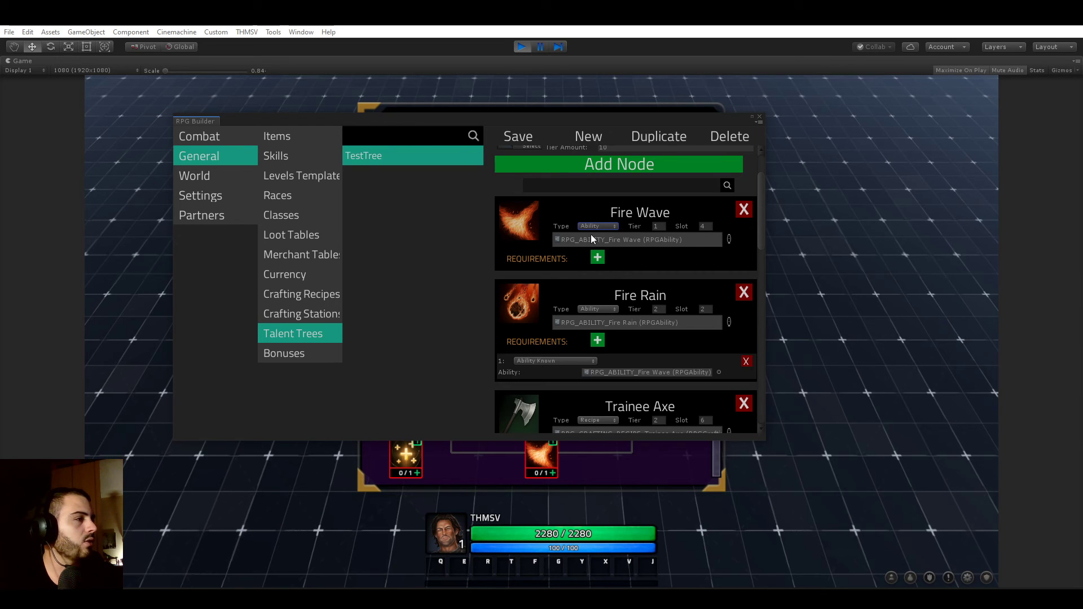
{"action": "scroll", "coordinate": [573, 232], "scroll_direction": "down", "scroll_amount": 15}
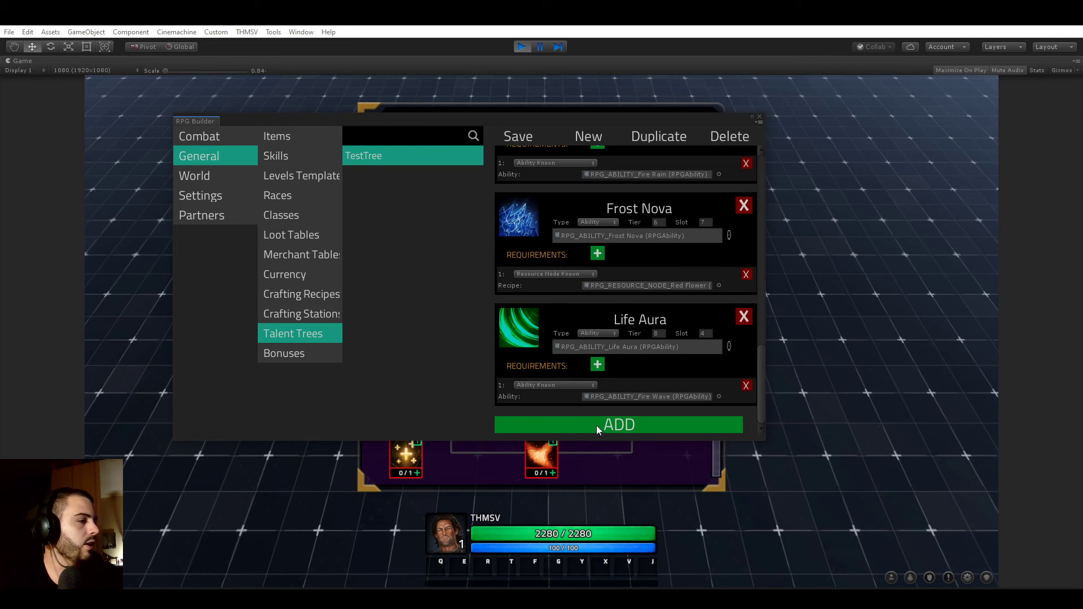
Add a new Resource Node to TestTree that grants Copper Ore, at tier 1
{"action": "left_click", "coordinate": [597, 427]}
{"action": "left_click", "coordinate": [594, 360]}
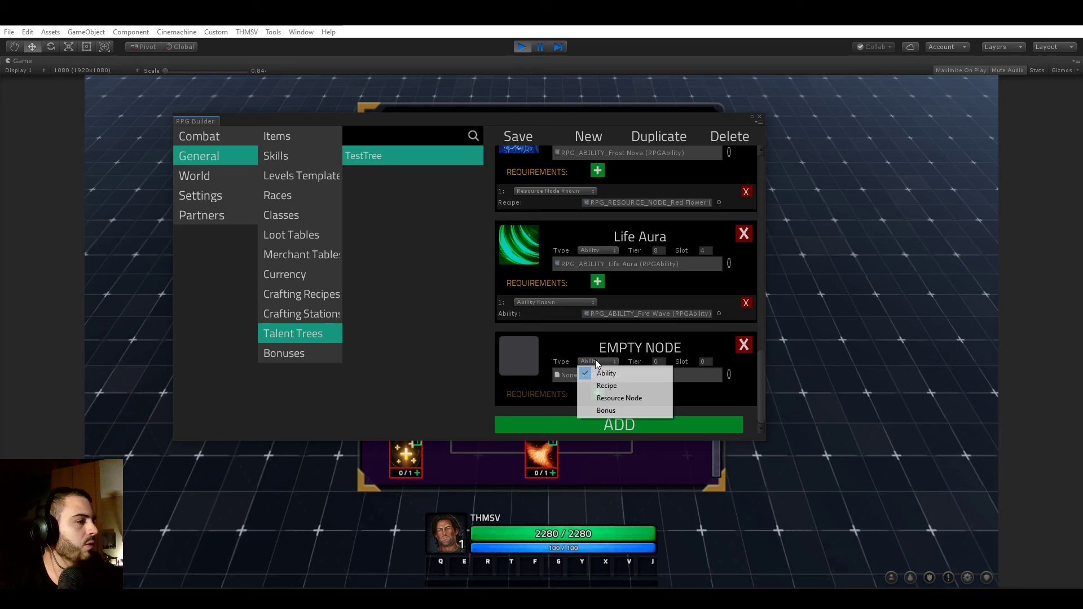
{"action": "left_click", "coordinate": [635, 397]}
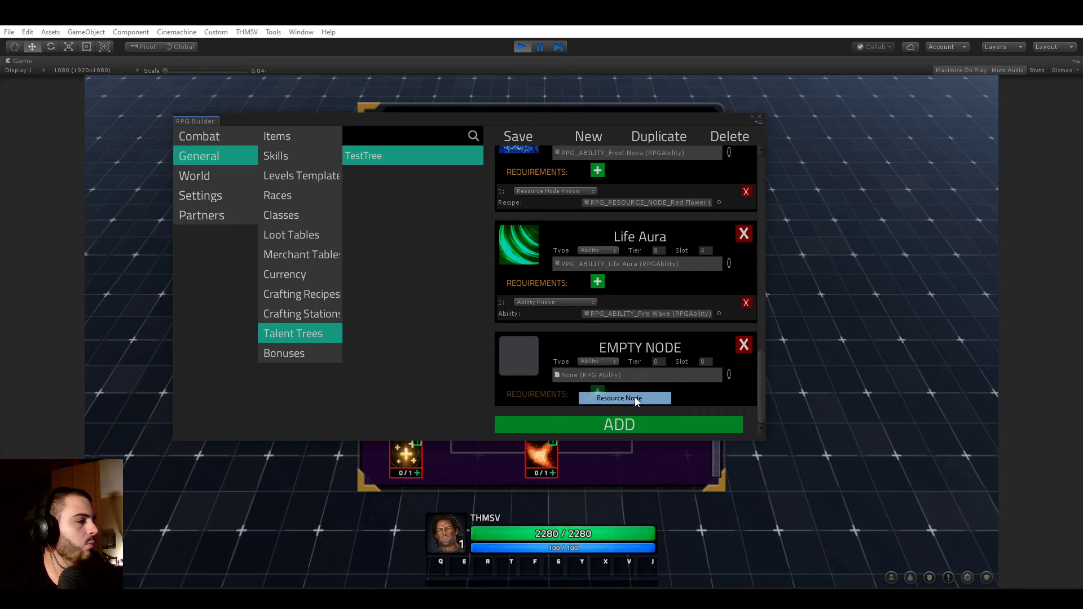
{"action": "left_click", "coordinate": [729, 375]}
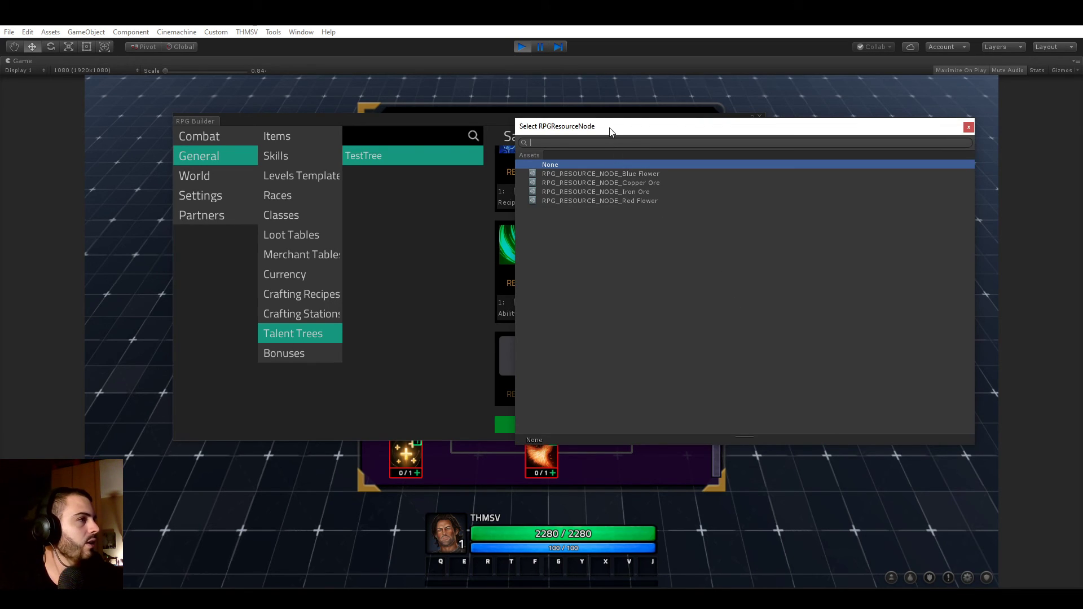
{"action": "left_click_drag", "start_coordinate": [610, 132], "coordinate": [748, 121]}
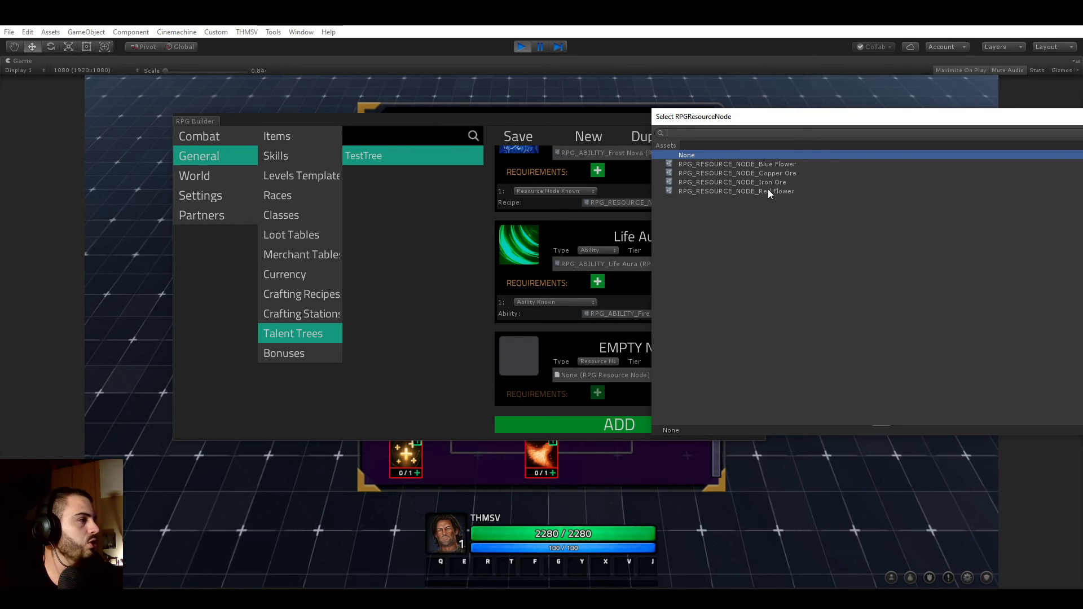
{"action": "double_click", "coordinate": [750, 172]}
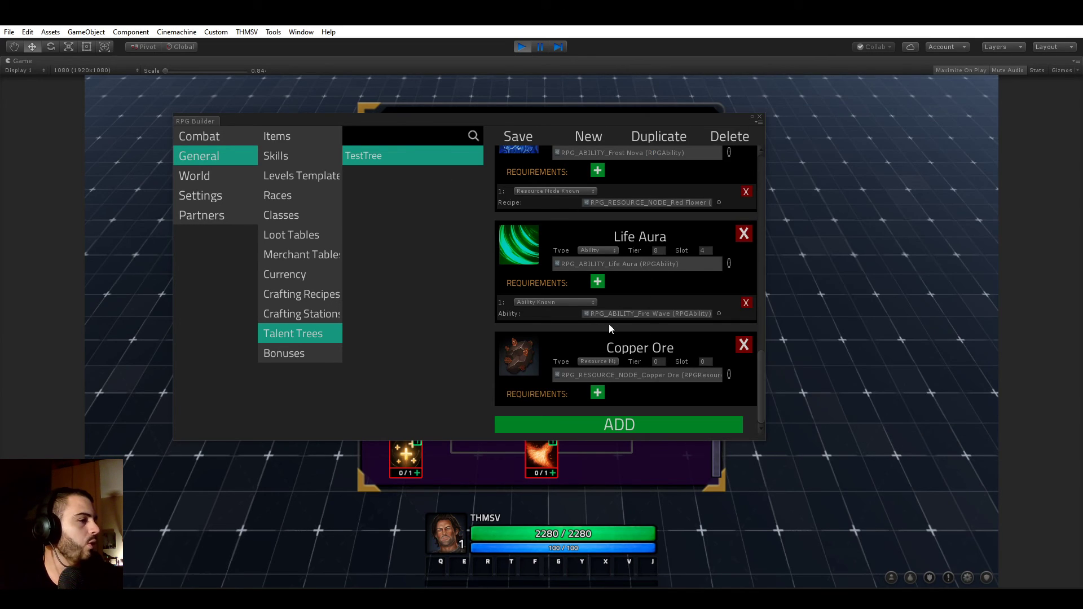
{"action": "left_click", "coordinate": [658, 362]}
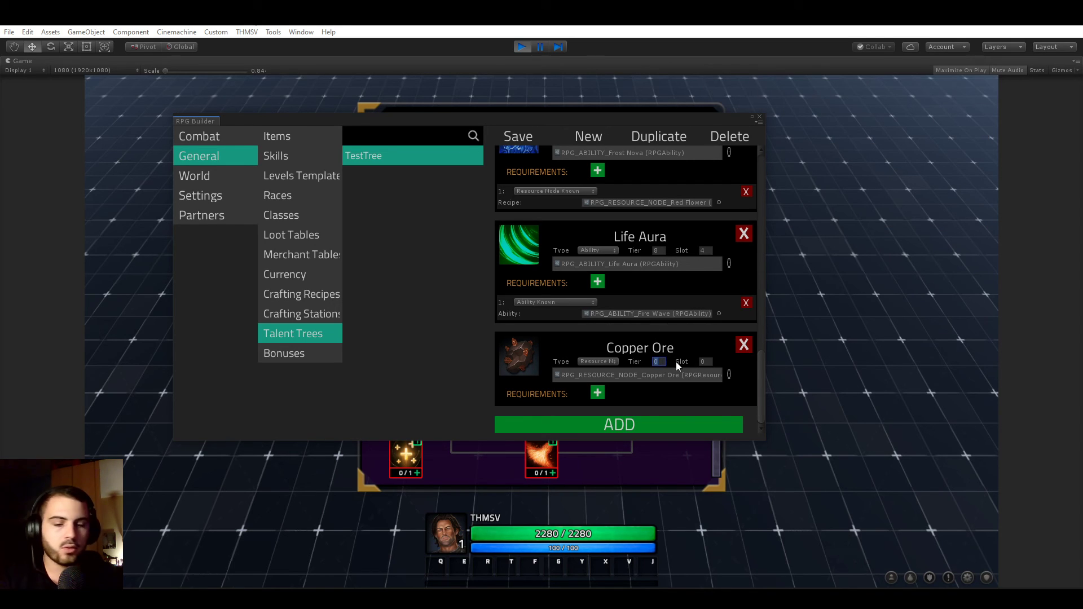
{"action": "type", "text": "1"}
{"action": "left_click", "coordinate": [706, 363]}
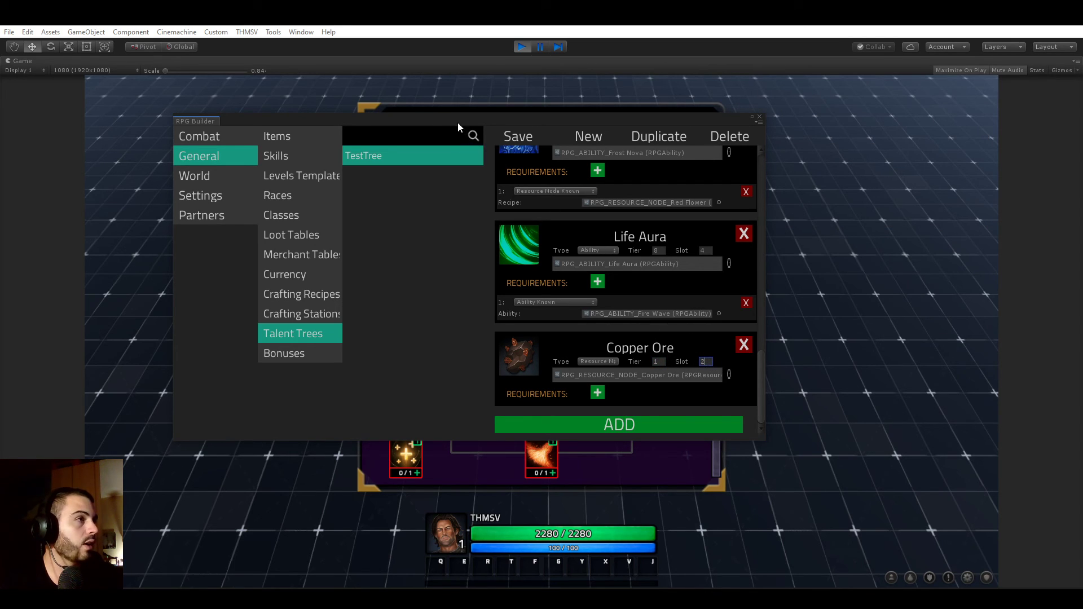
{"action": "left_click_drag", "start_coordinate": [458, 123], "coordinate": [768, 125]}
{"action": "left_click_drag", "start_coordinate": [608, 129], "coordinate": [341, 120]}
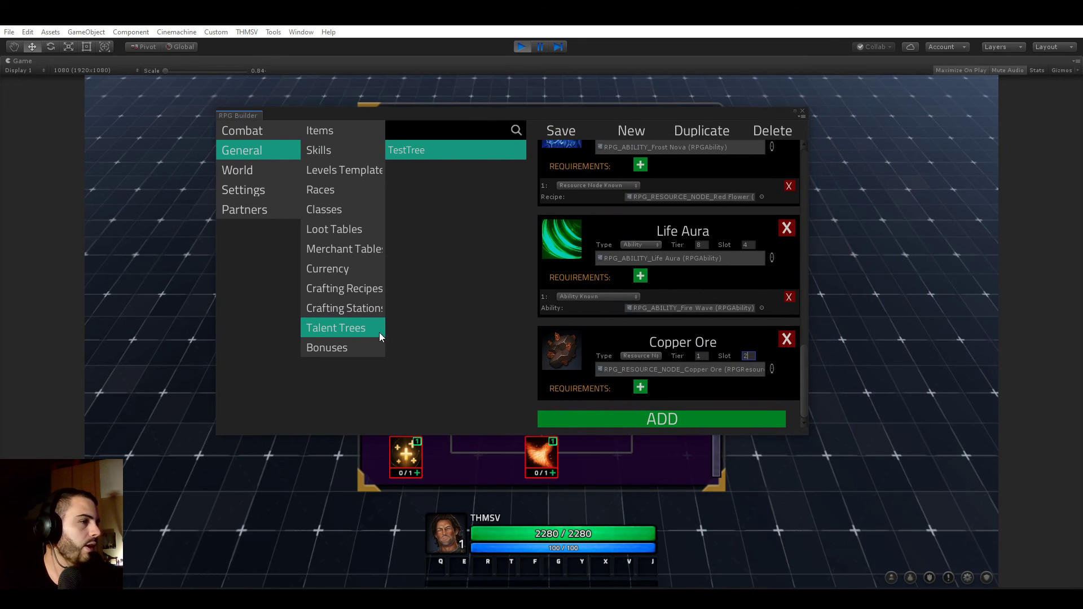
Give the Copper Ore node a Point Spent requirement
{"action": "left_click", "coordinate": [642, 388]}
{"action": "scroll", "coordinate": [652, 375], "scroll_direction": "down", "scroll_amount": 1}
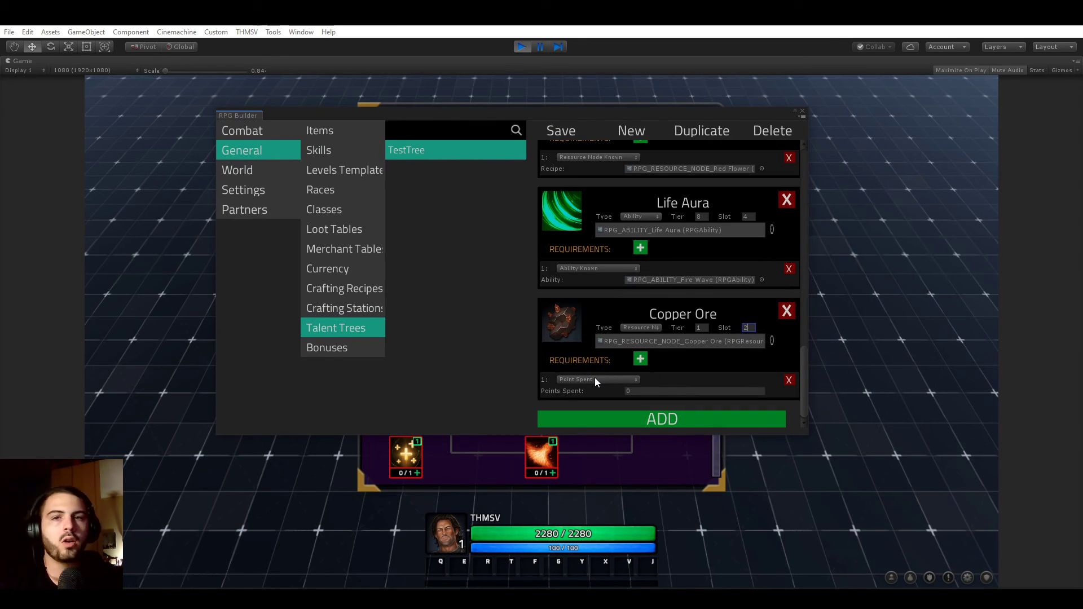
{"action": "left_click", "coordinate": [577, 379]}
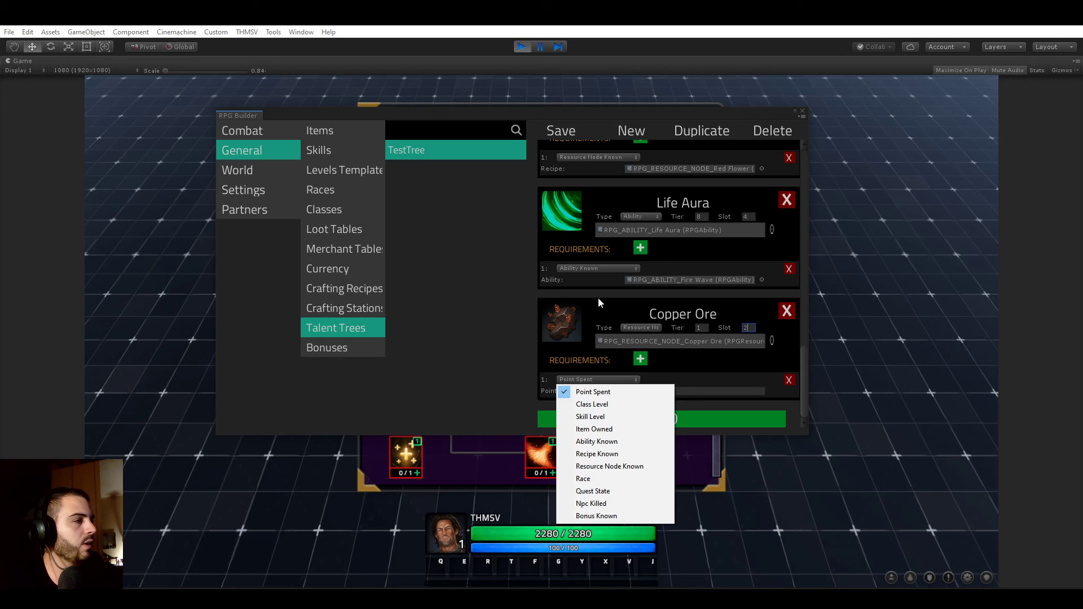
{"action": "left_click", "coordinate": [509, 308]}
{"action": "scroll", "coordinate": [592, 322], "scroll_direction": "up", "scroll_amount": 6}
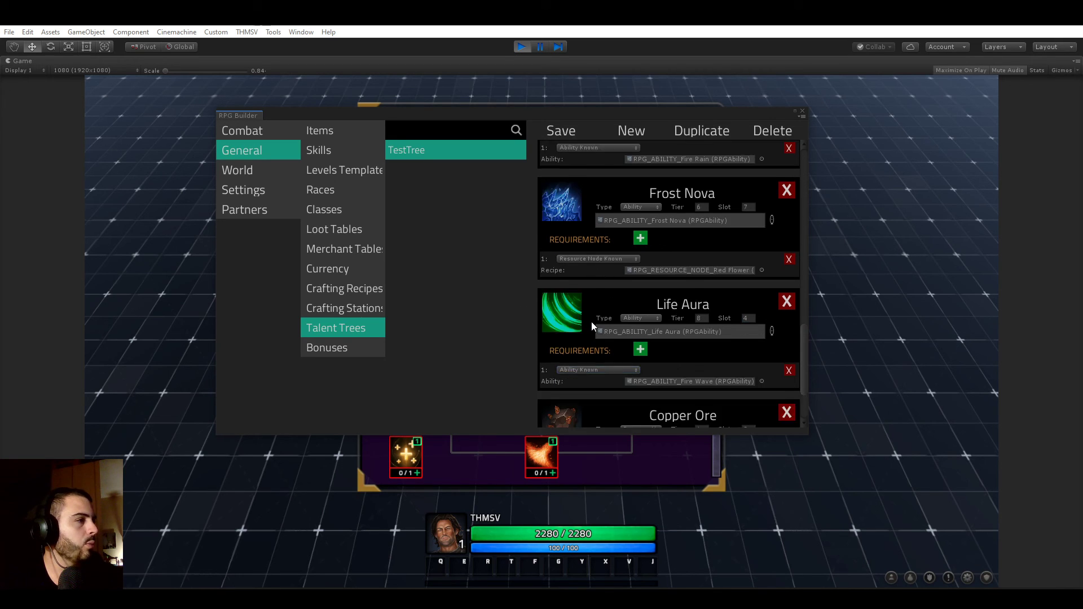
Filter TestTree's nodes with 'axe' and check the requirement type on Trainee Axe's Fire Wave requirement
{"action": "left_click_drag", "start_coordinate": [469, 116], "coordinate": [917, 364]}
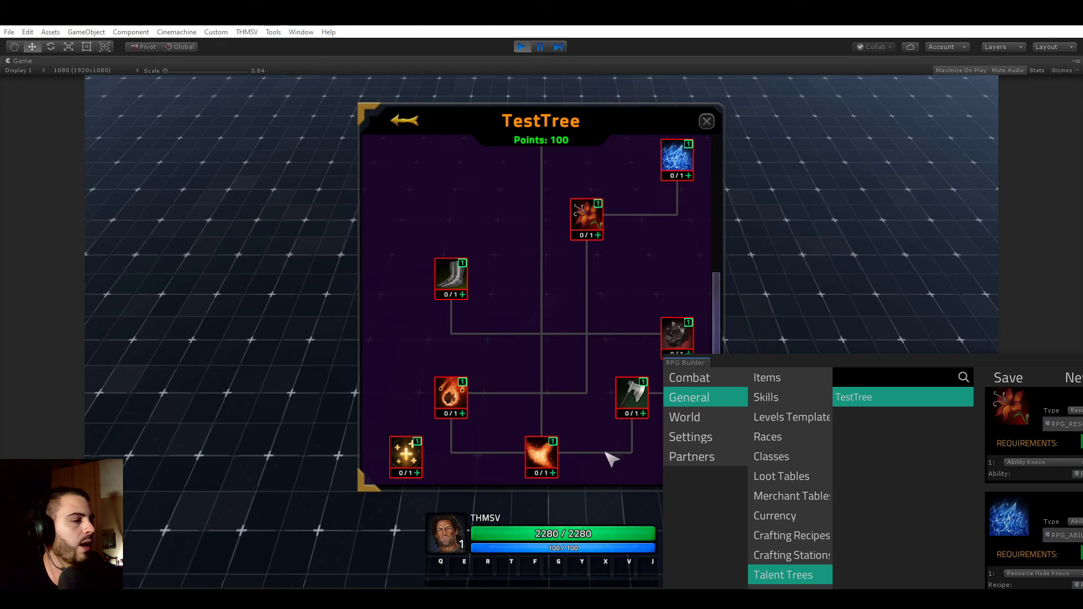
{"action": "left_click_drag", "start_coordinate": [766, 361], "coordinate": [345, 114]}
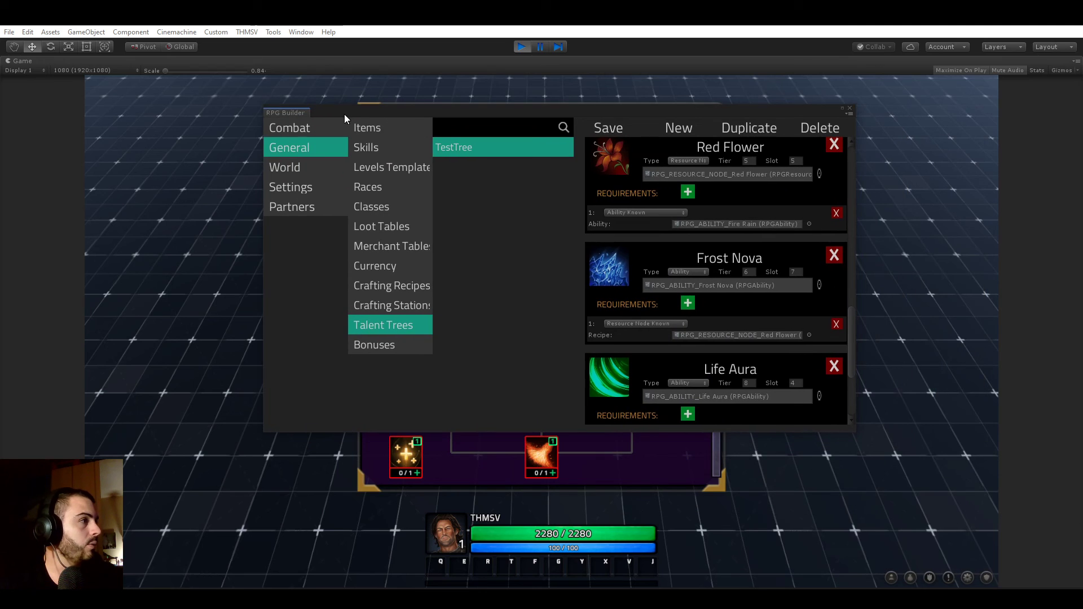
{"action": "mouse_move", "coordinate": [852, 331]}
{"action": "left_mouse_down"}
{"action": "mouse_move", "coordinate": [844, 212]}
{"action": "mouse_move", "coordinate": [829, 183]}
{"action": "left_mouse_up"}
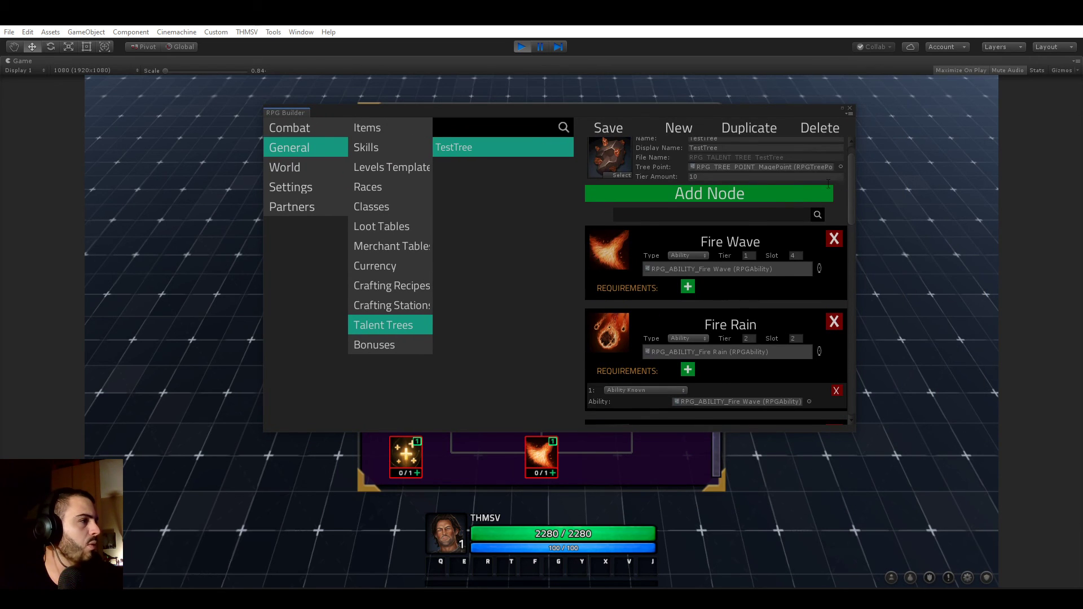
{"action": "left_click", "coordinate": [728, 215]}
{"action": "type", "text": "axe"}
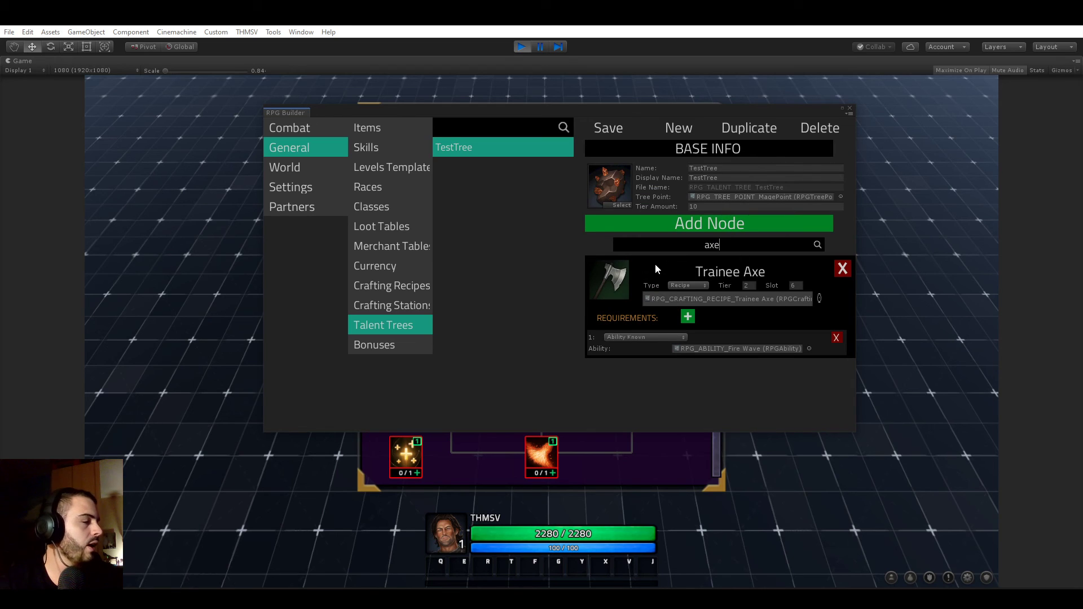
{"action": "left_click", "coordinate": [626, 337]}
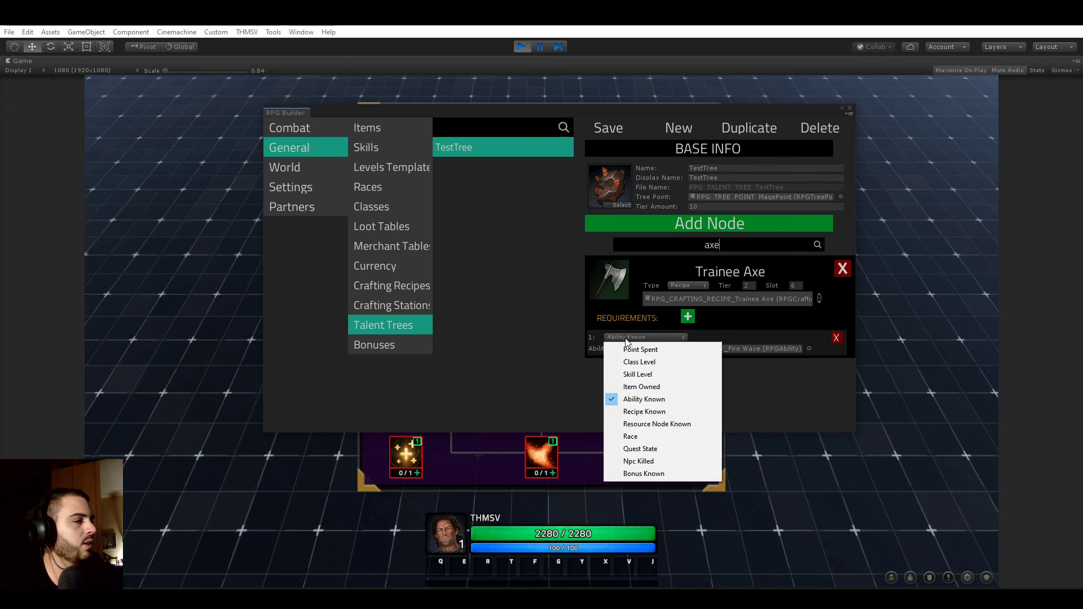
{"action": "left_click", "coordinate": [563, 372]}
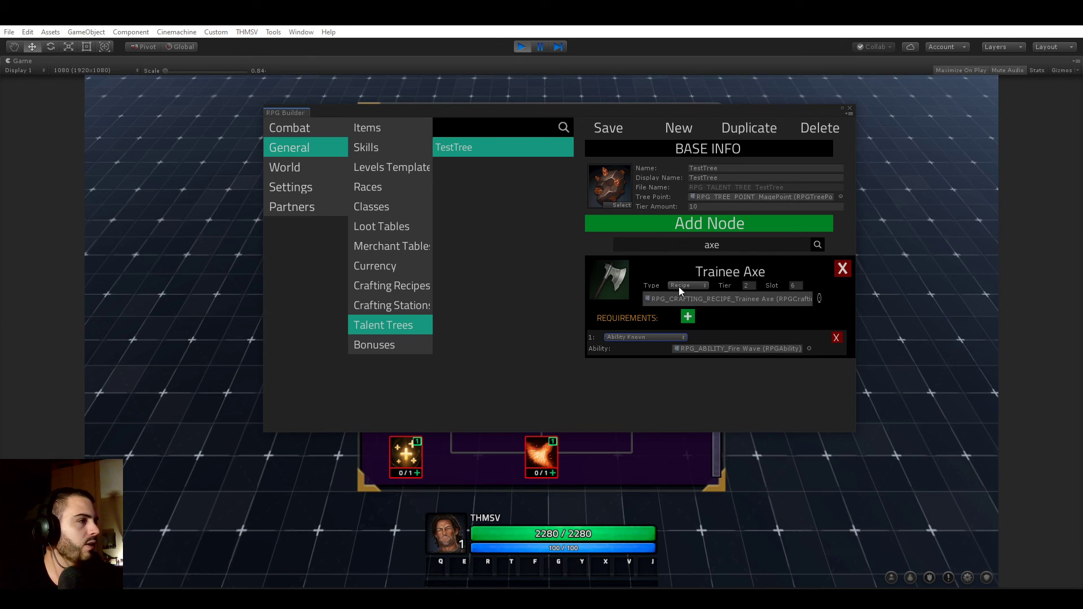
{"action": "left_click_drag", "start_coordinate": [499, 117], "coordinate": [778, 147]}
{"action": "mouse_move", "coordinate": [545, 463]}
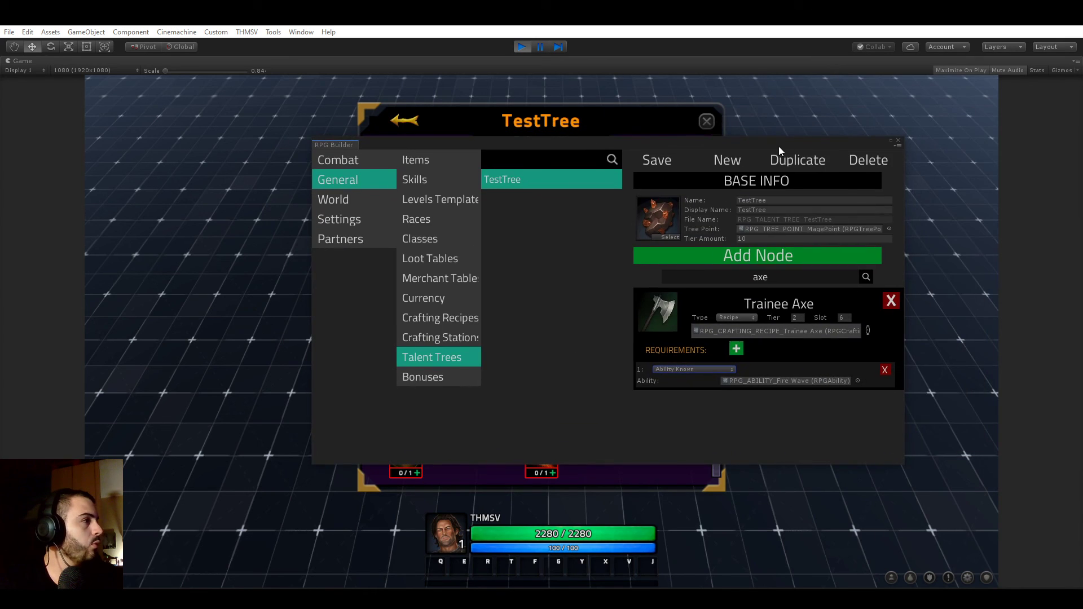
Close the editor and learn Fire Wave, then Trainee Axe and Iron Ore in play mode
{"action": "left_click", "coordinate": [899, 140]}
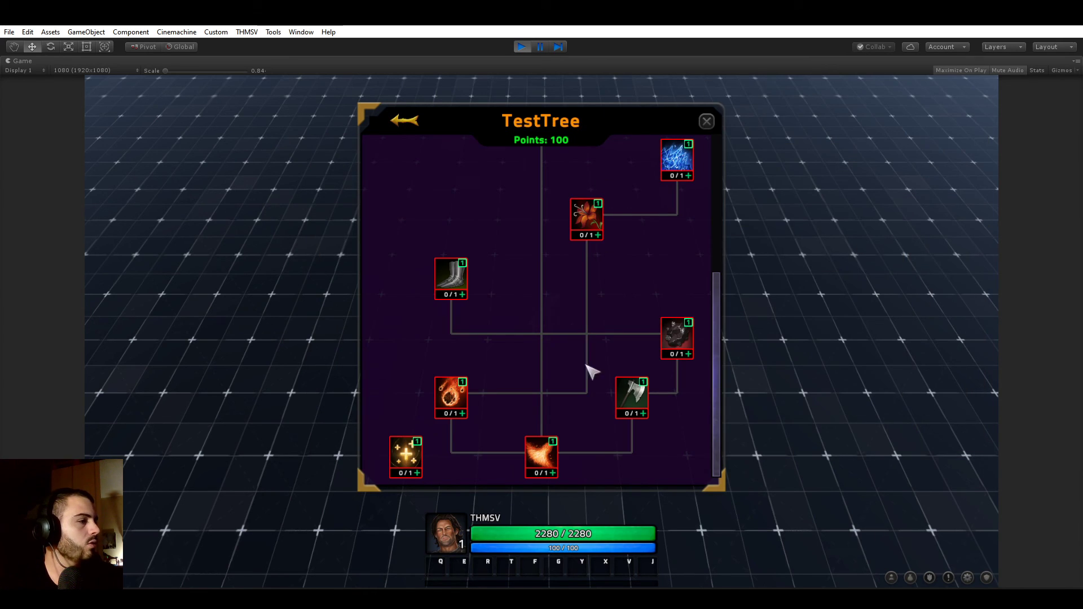
{"action": "left_click", "coordinate": [644, 414]}
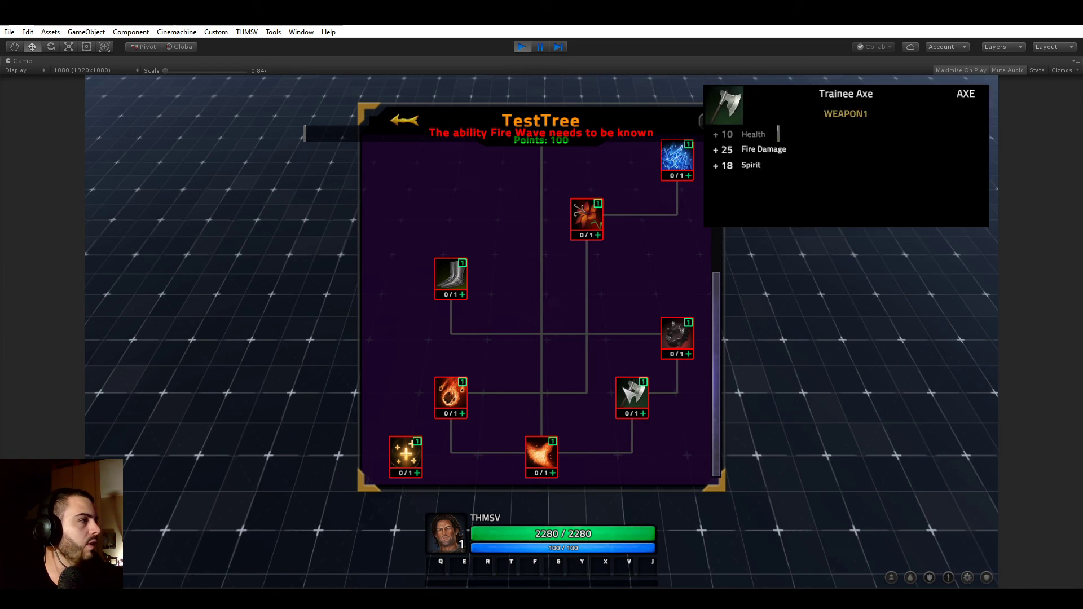
{"action": "left_click", "coordinate": [554, 474]}
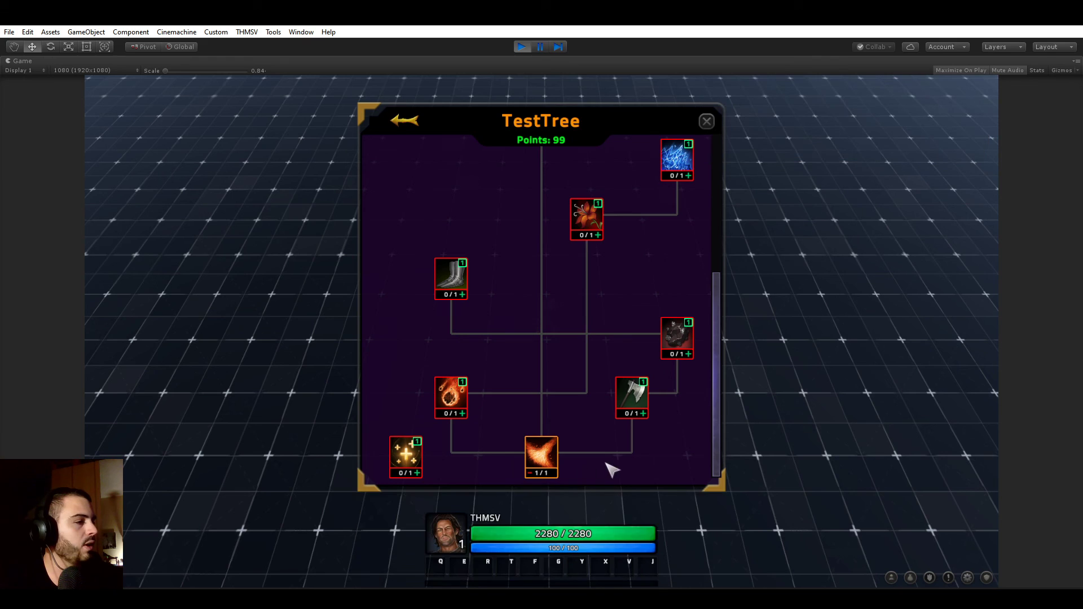
{"action": "left_click", "coordinate": [644, 413]}
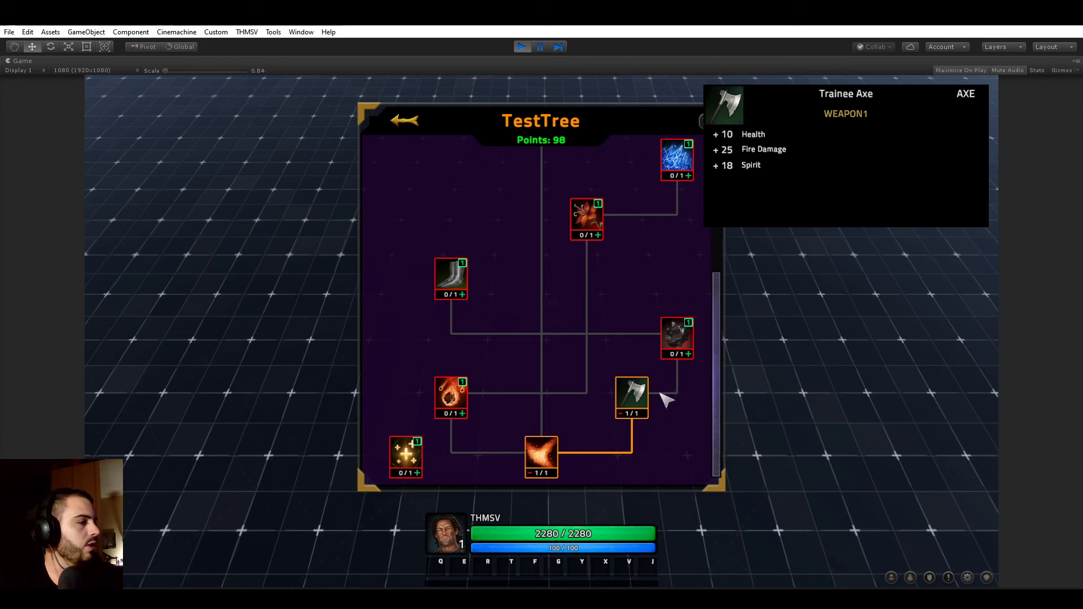
{"action": "left_click", "coordinate": [689, 354]}
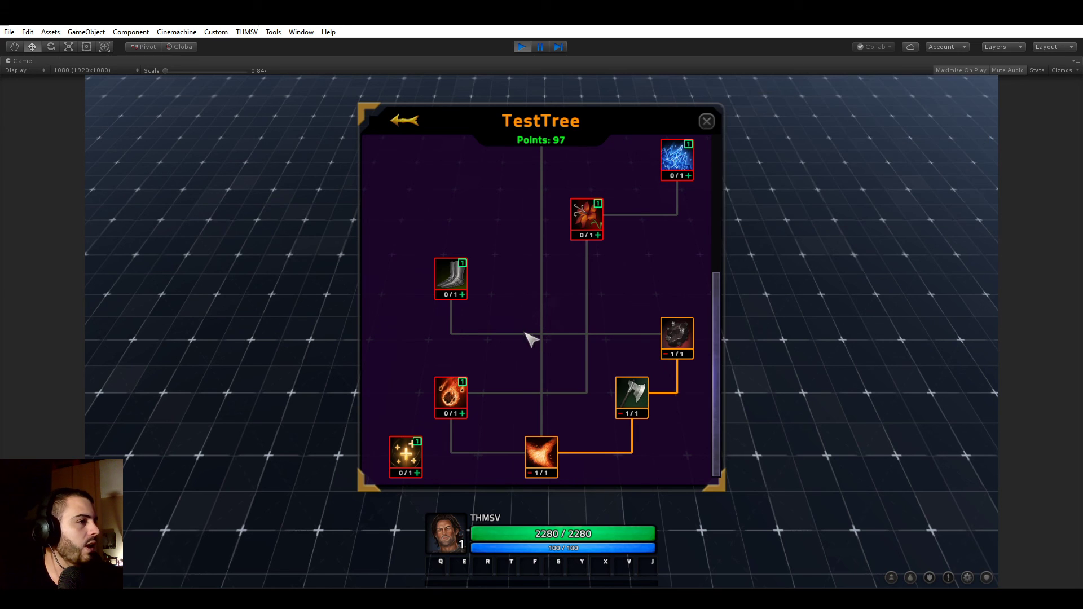
Learn boots, Fire Rain, Red Flower, the sparkle talent, Frost Nova and Life Aura, leaving 92 points
{"action": "left_click", "coordinate": [464, 295]}
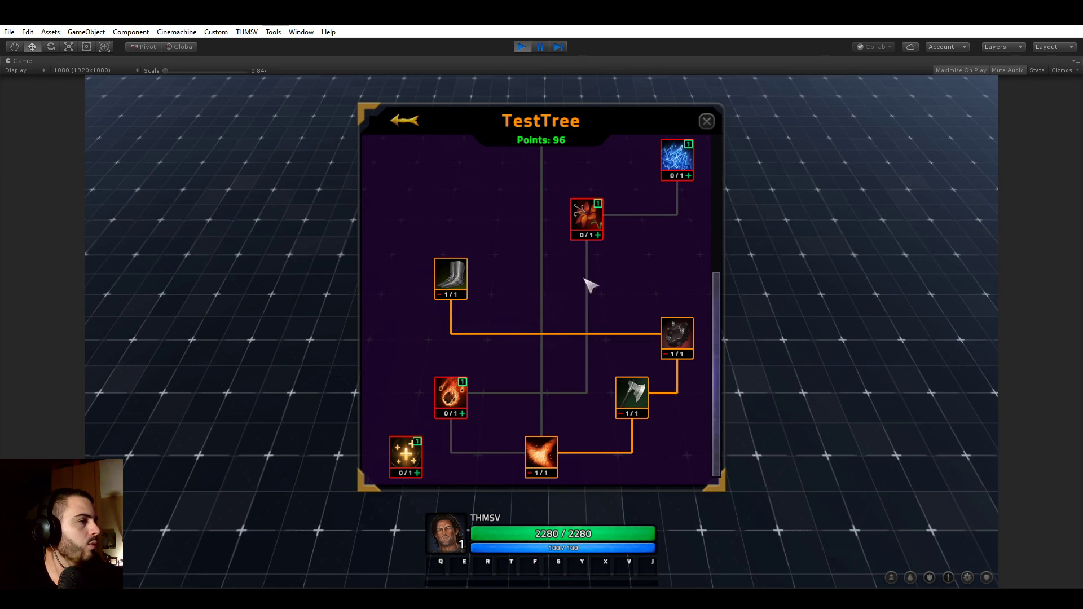
{"action": "left_click", "coordinate": [599, 236]}
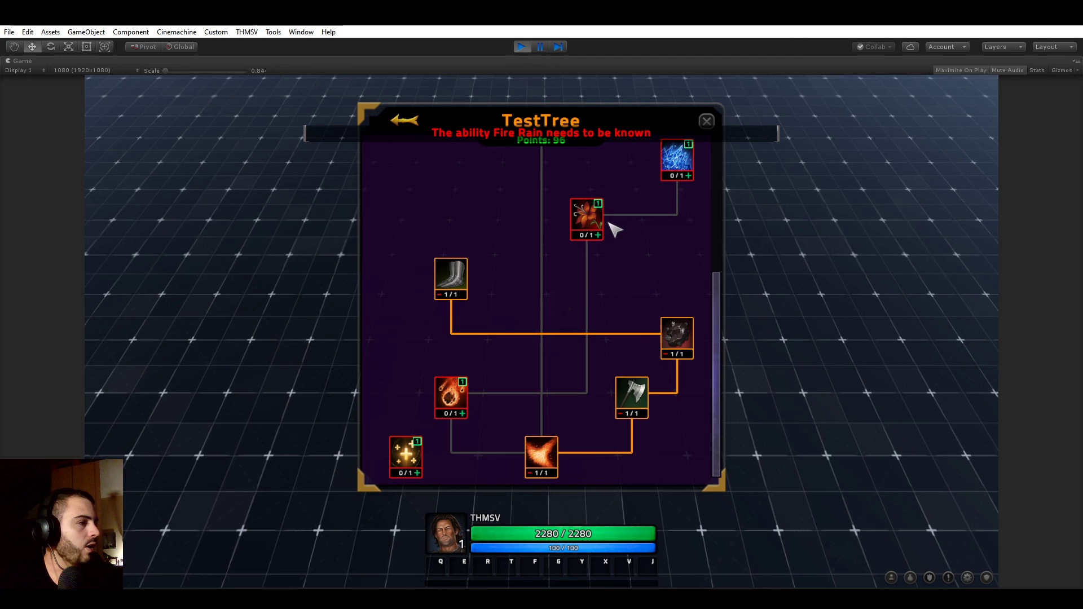
{"action": "left_click", "coordinate": [464, 414]}
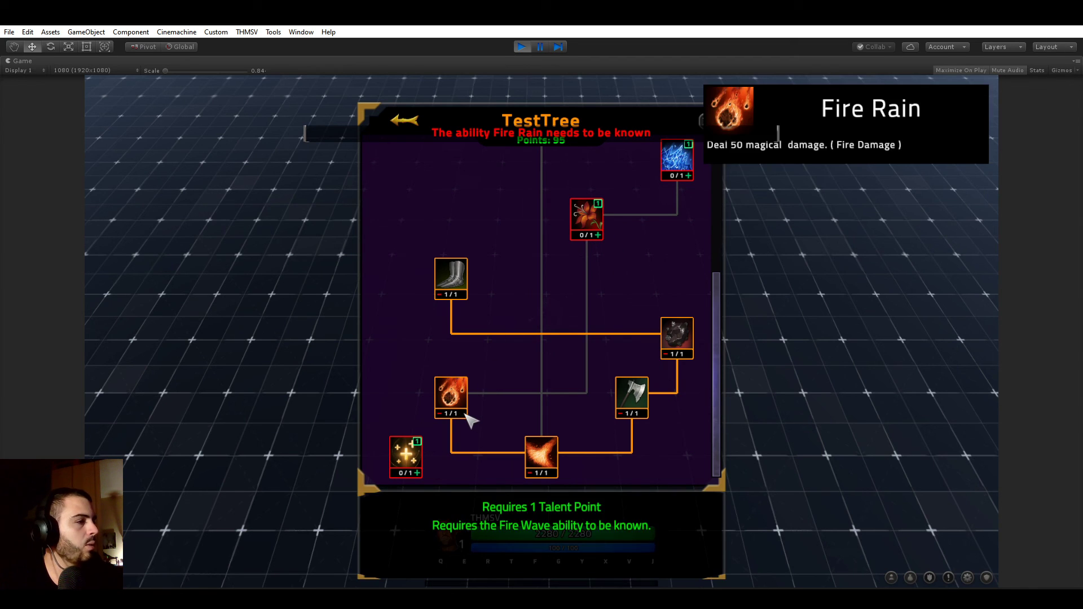
{"action": "left_click", "coordinate": [598, 235]}
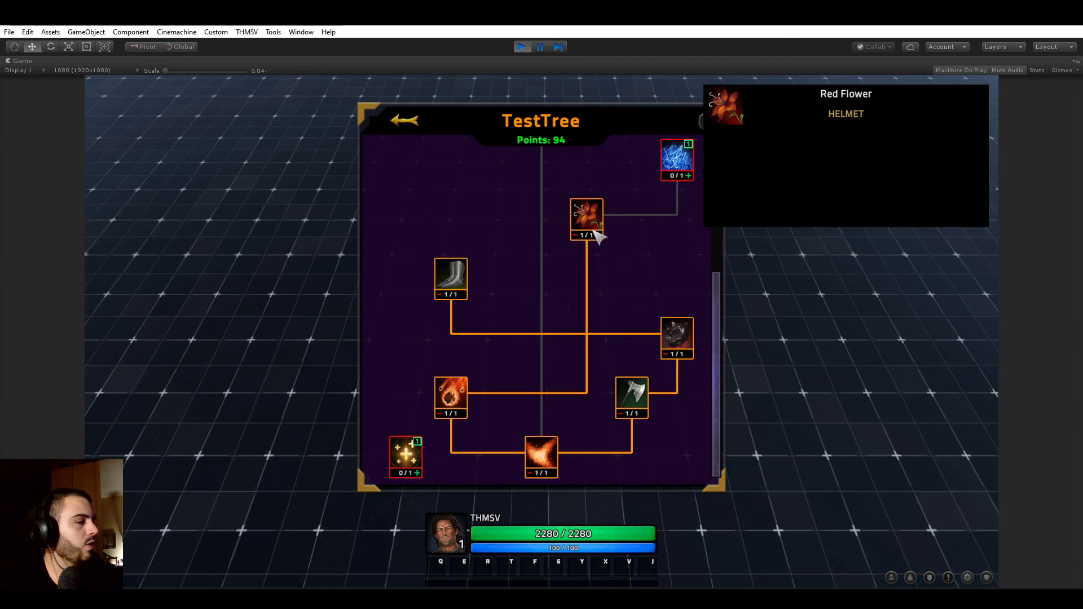
{"action": "left_click", "coordinate": [417, 473]}
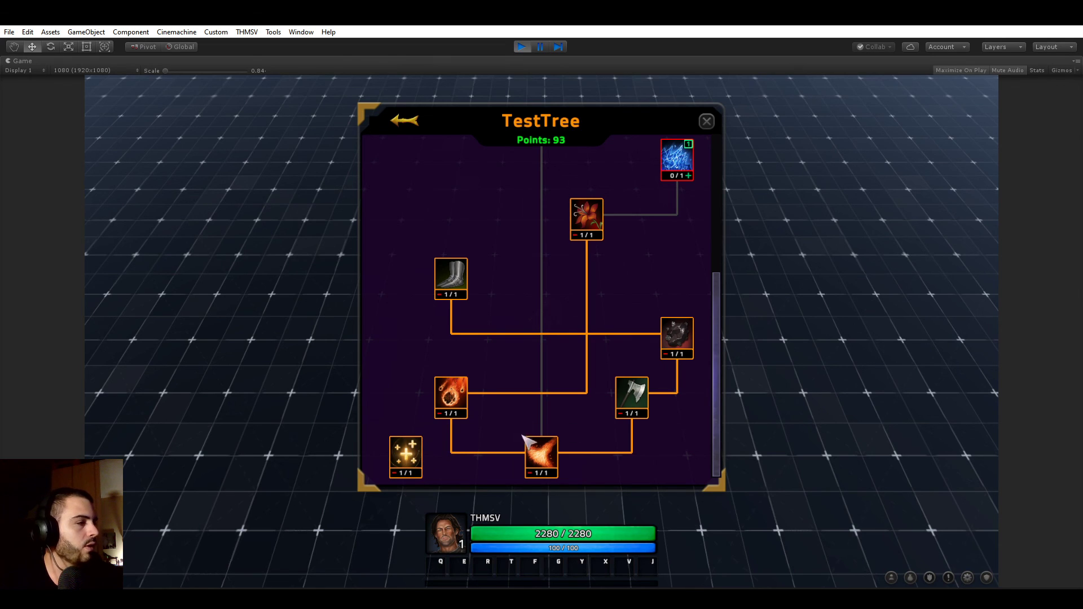
{"action": "left_click", "coordinate": [693, 176]}
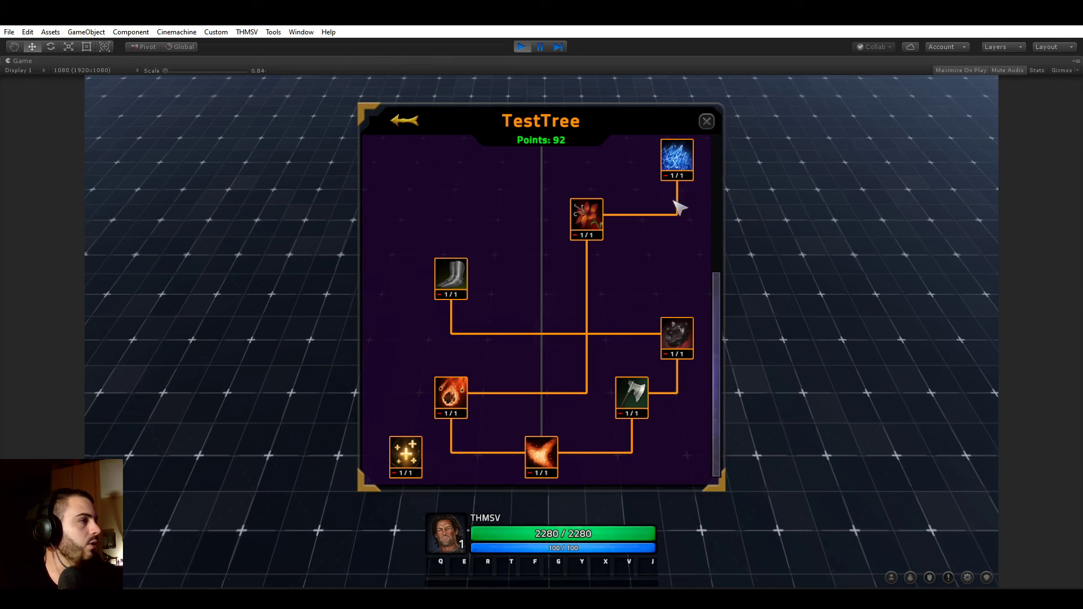
{"action": "left_click_drag", "start_coordinate": [719, 307], "coordinate": [705, 211]}
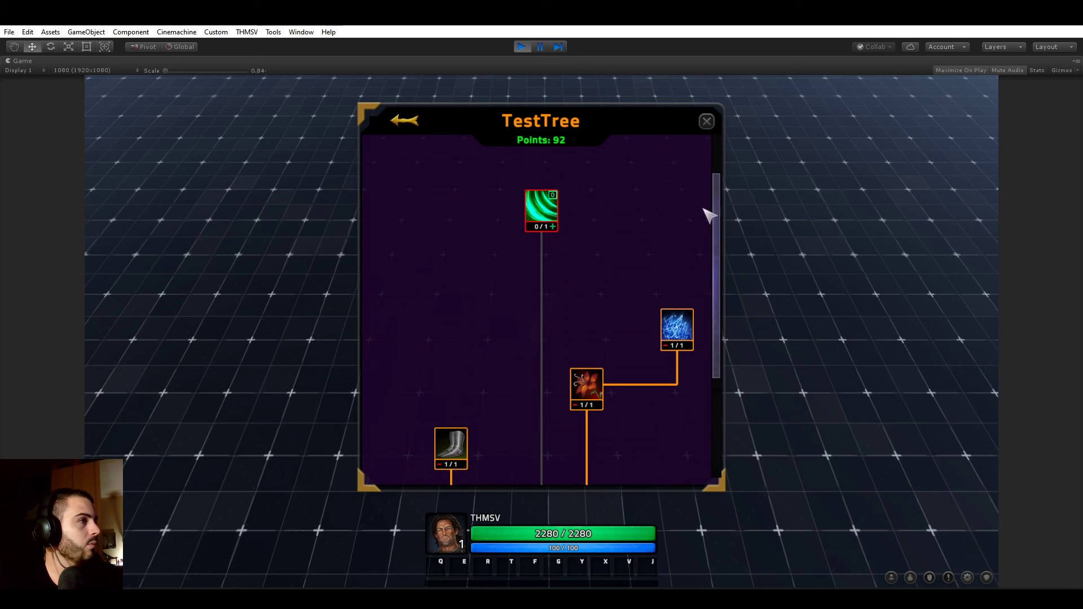
{"action": "left_click", "coordinate": [556, 227]}
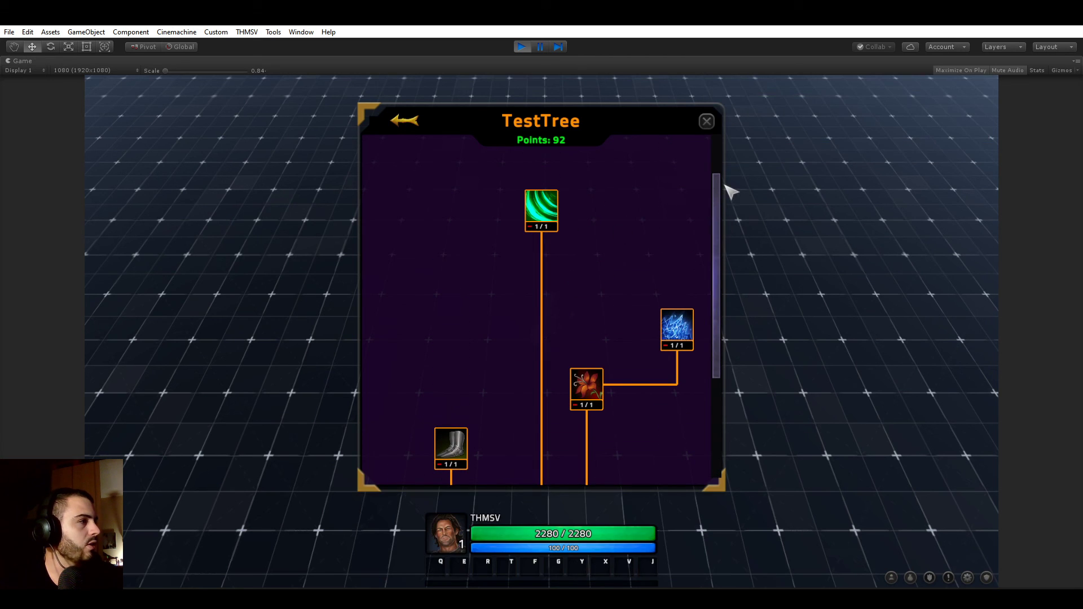
{"action": "left_click_drag", "start_coordinate": [718, 186], "coordinate": [738, 327]}
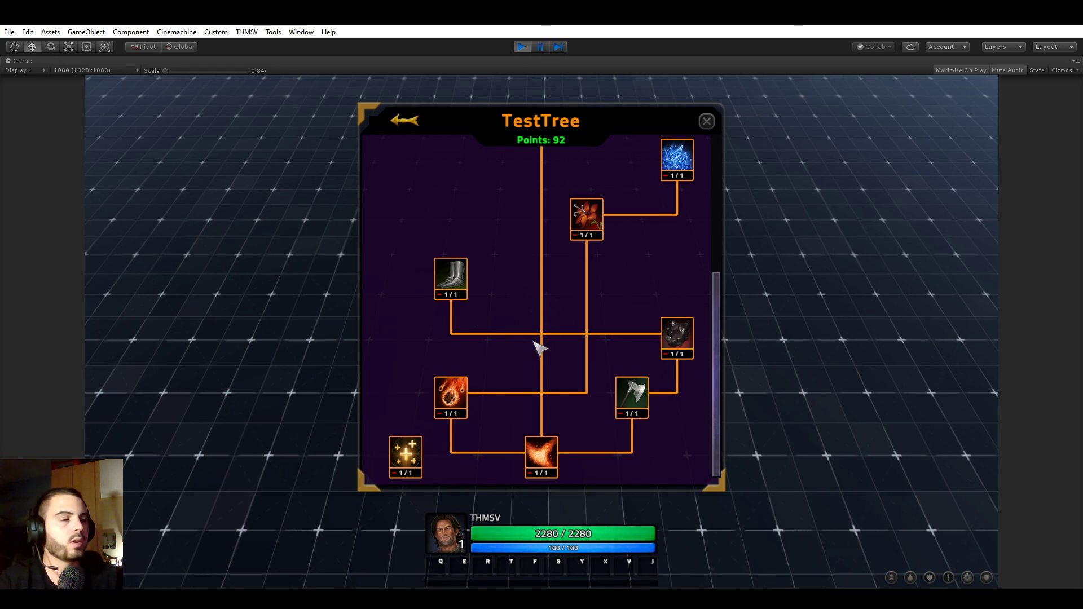
{"action": "left_click_drag", "start_coordinate": [722, 314], "coordinate": [716, 362]}
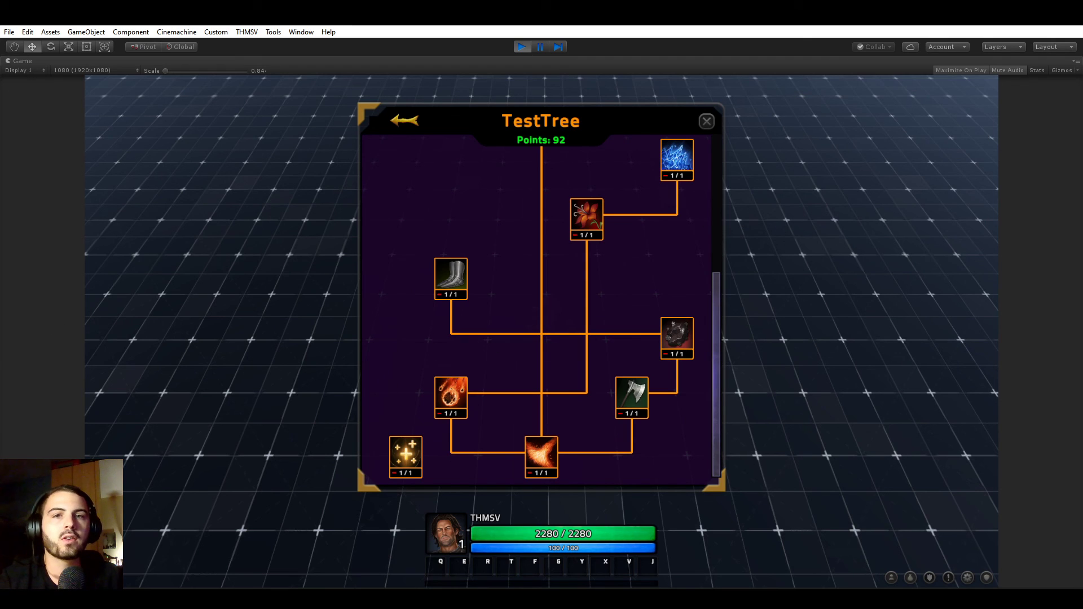